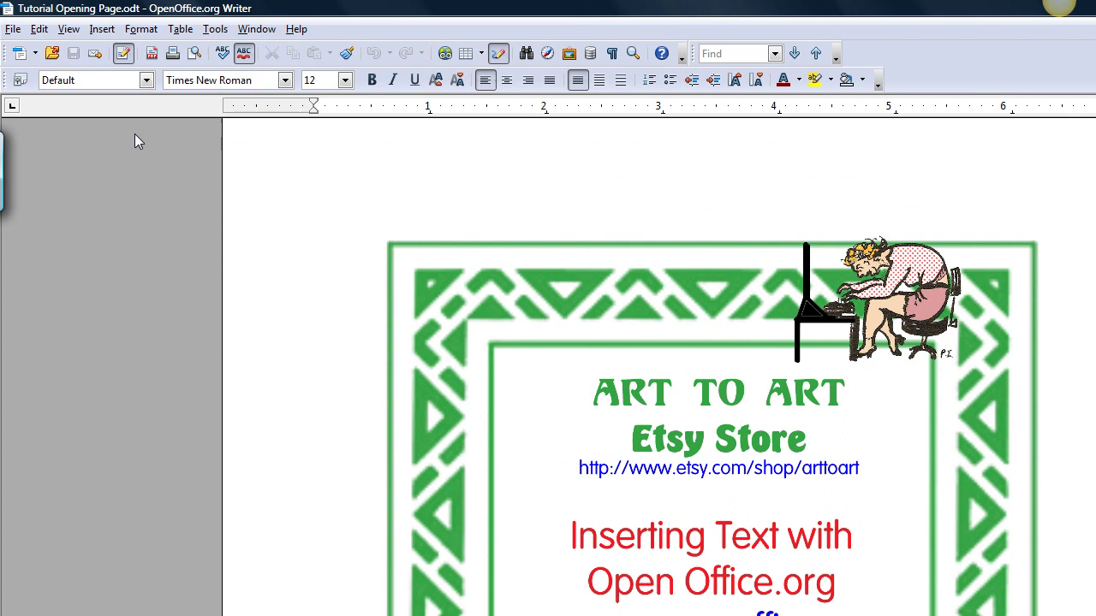
# Step: Create a new blank text document
pyautogui.click(12, 29)
pyautogui.moveTo(47, 53)
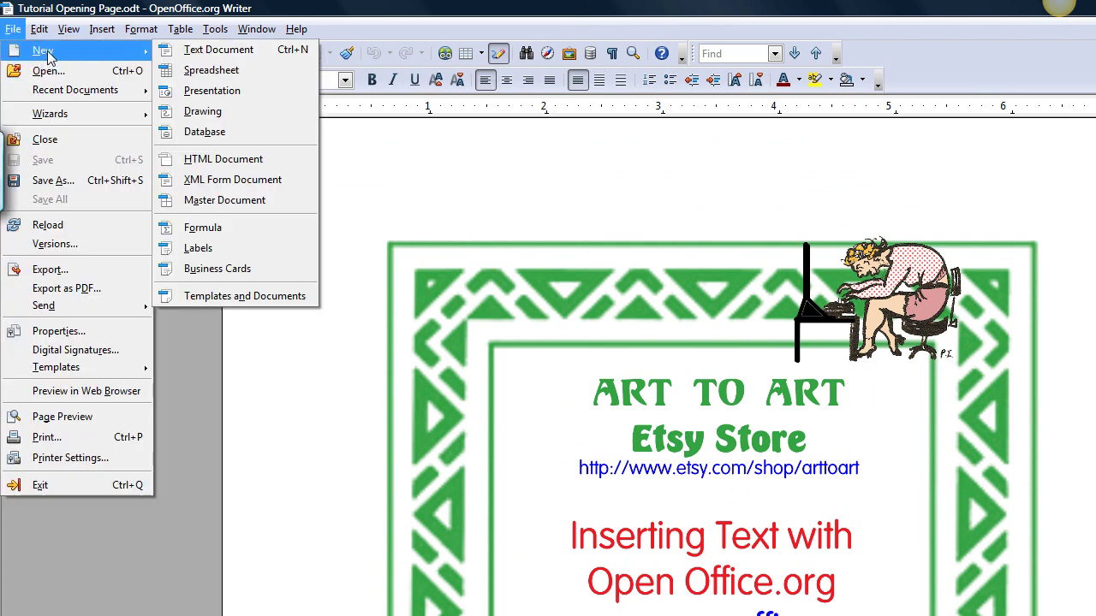
pyautogui.click(190, 49)
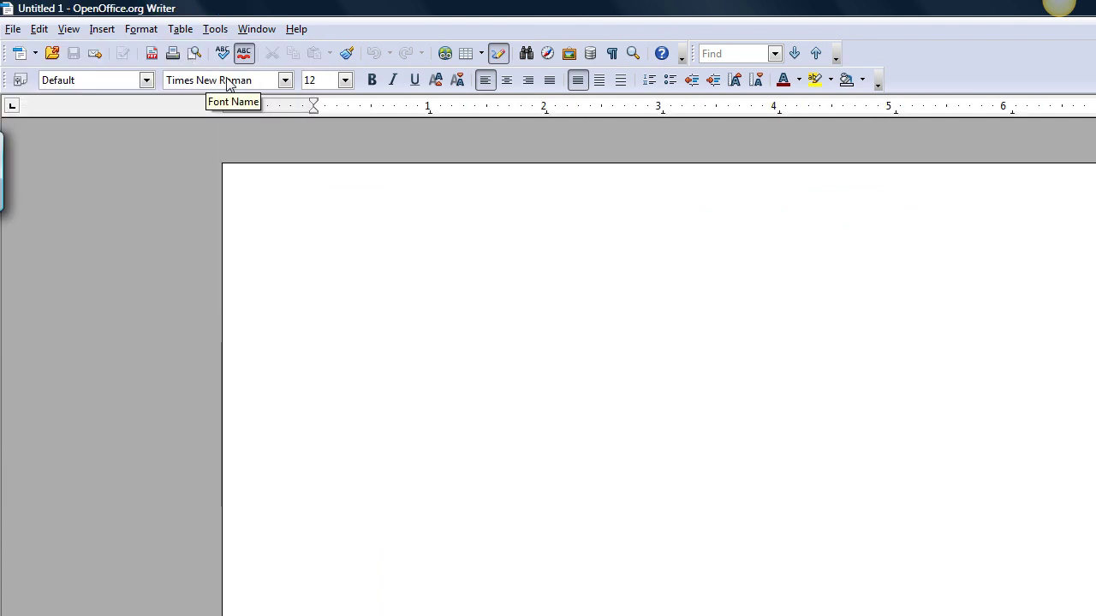
# Step: Insert the picture file Two Up Labels from the 3.5-3 Labels folder into the document
pyautogui.click(101, 29)
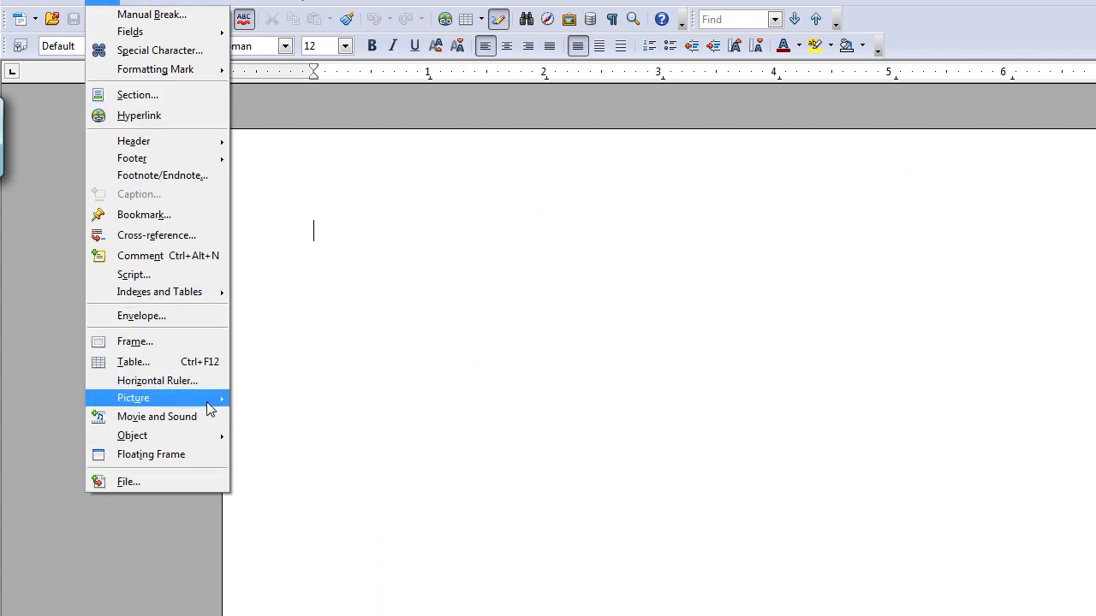
pyautogui.moveTo(210, 433)
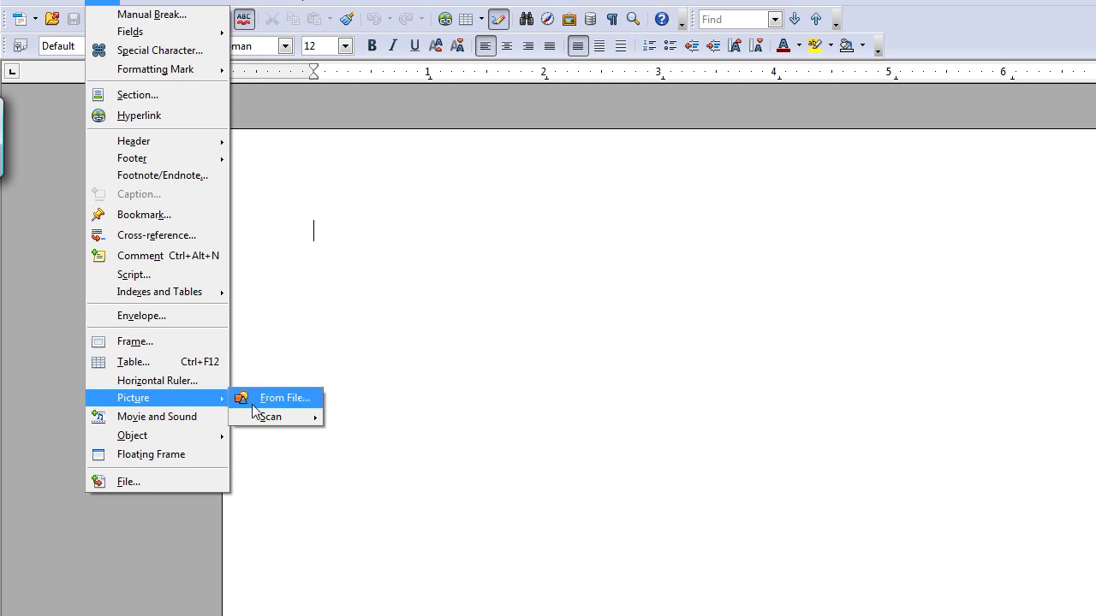
pyautogui.click(260, 406)
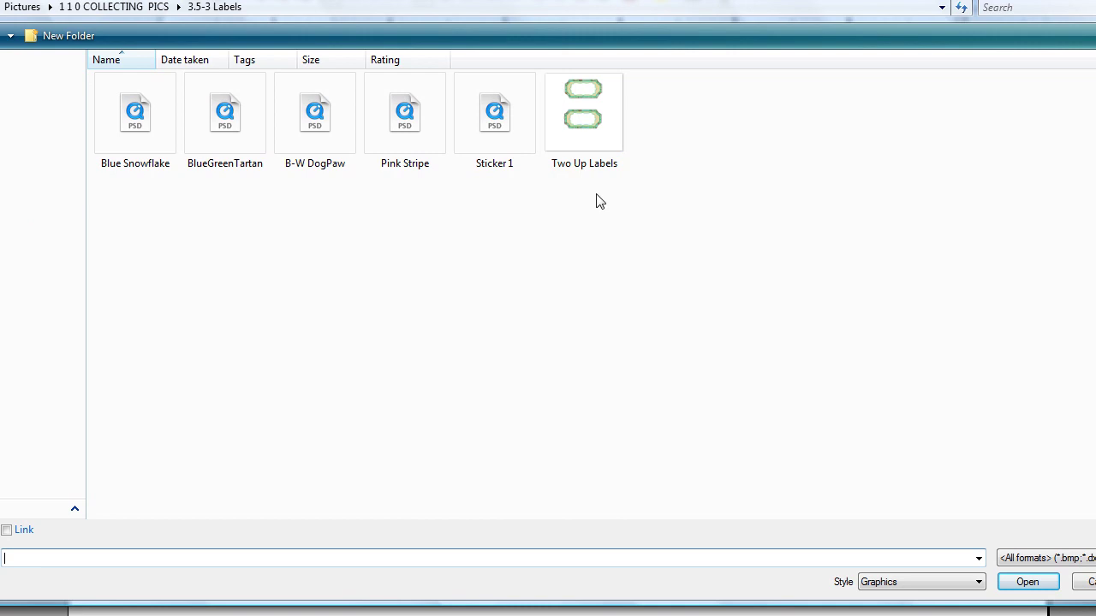
pyautogui.click(583, 115)
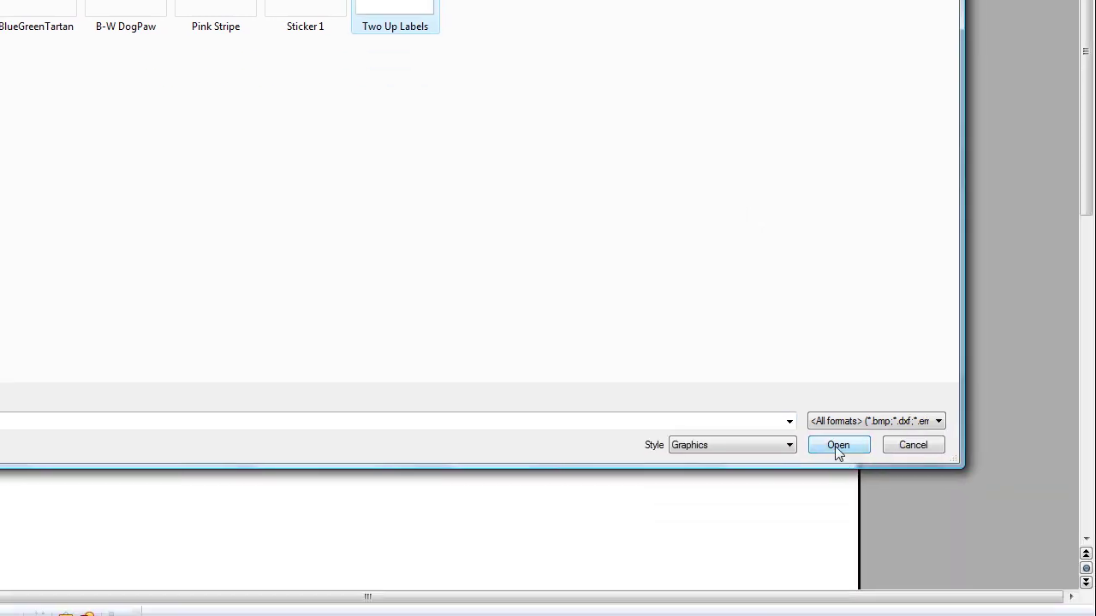
pyautogui.click(838, 446)
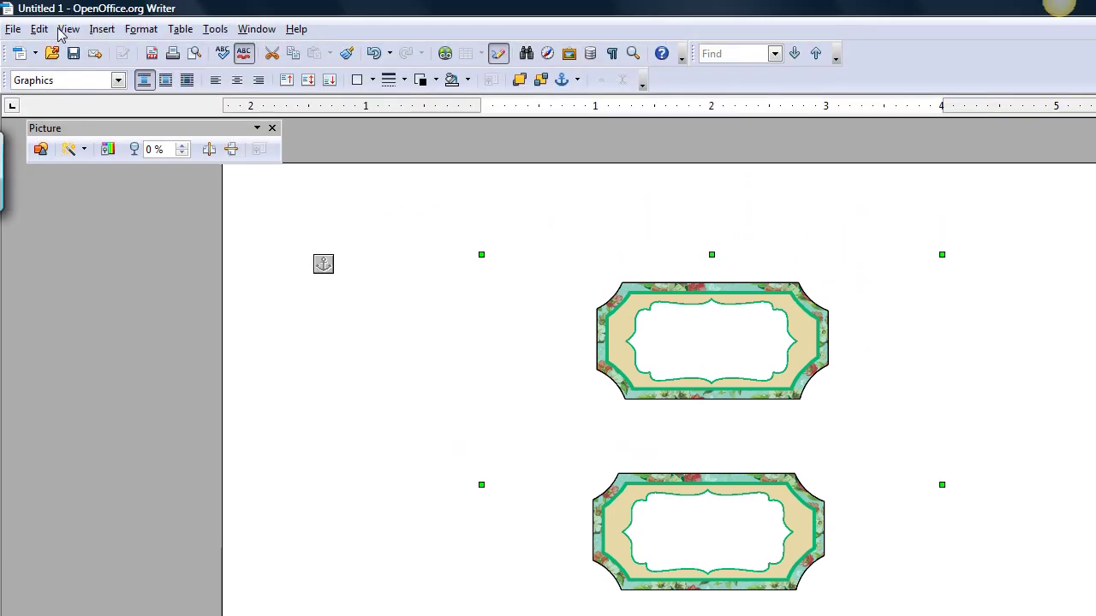
pyautogui.click(69, 29)
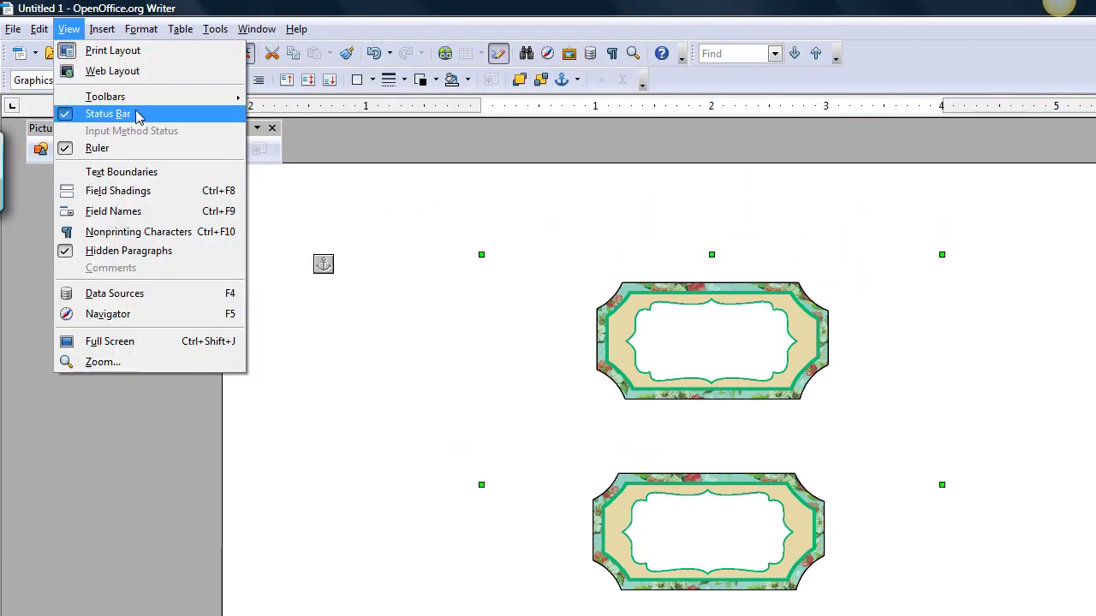
pyautogui.moveTo(137, 103)
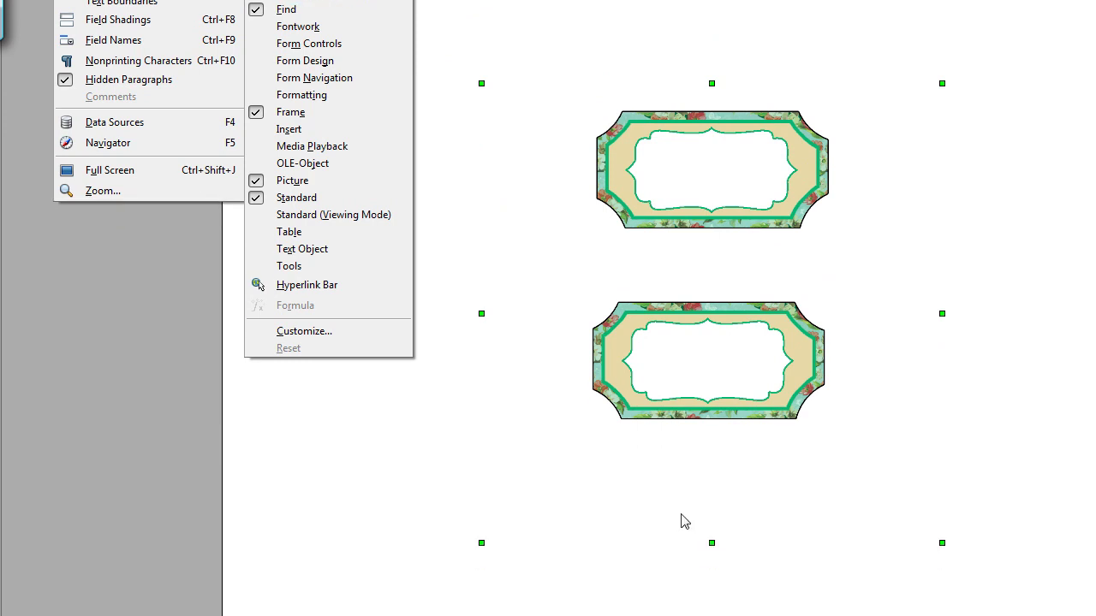
pyautogui.click(1095, 161)
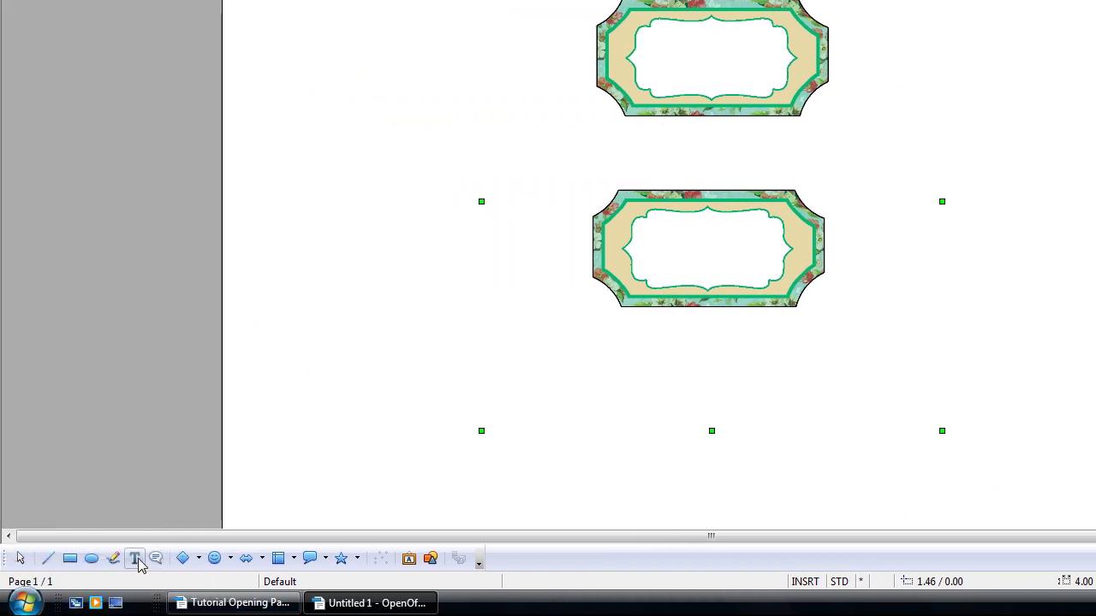
# Step: Draw a text box inside the white area of the upper label and enter a first name with centred alignment
pyautogui.click(135, 559)
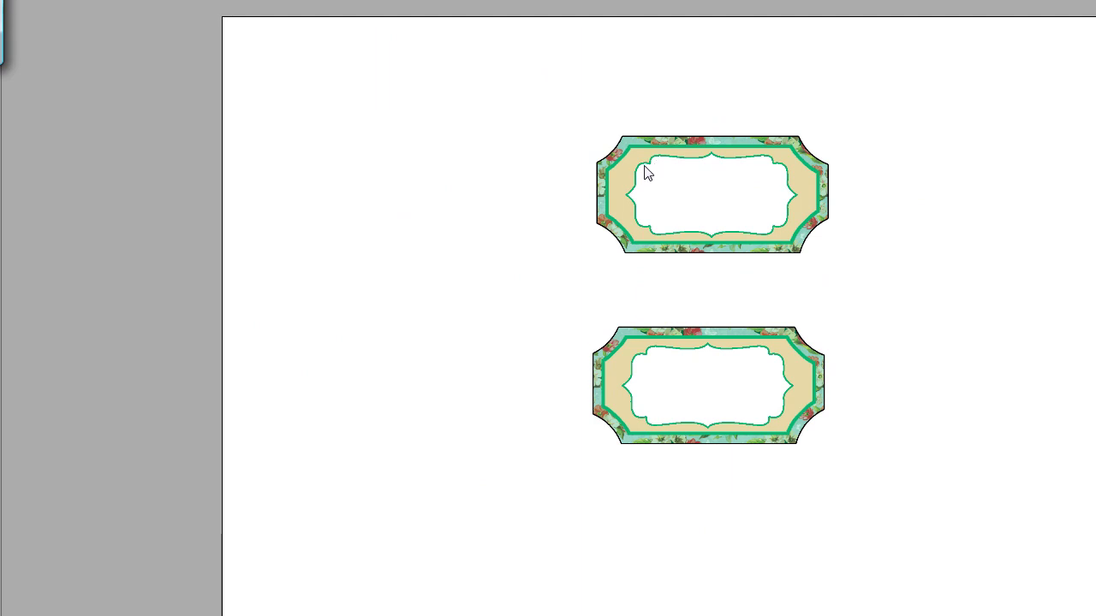
pyautogui.moveTo(644, 166)
pyautogui.mouseDown()
pyautogui.moveTo(768, 211)
pyautogui.moveTo(784, 231)
pyautogui.mouseUp()
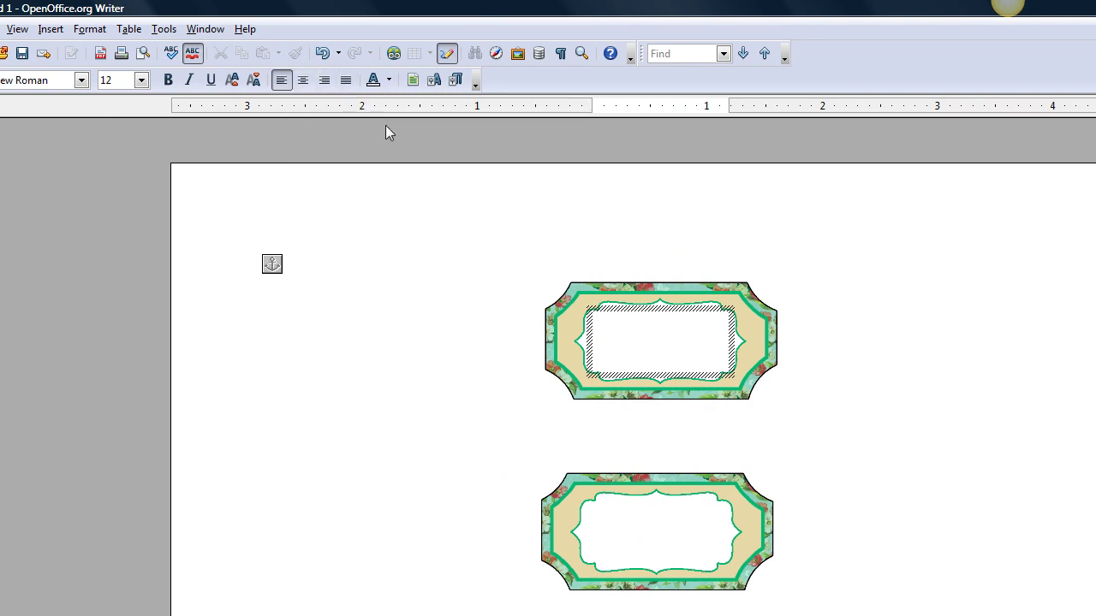
pyautogui.click(303, 82)
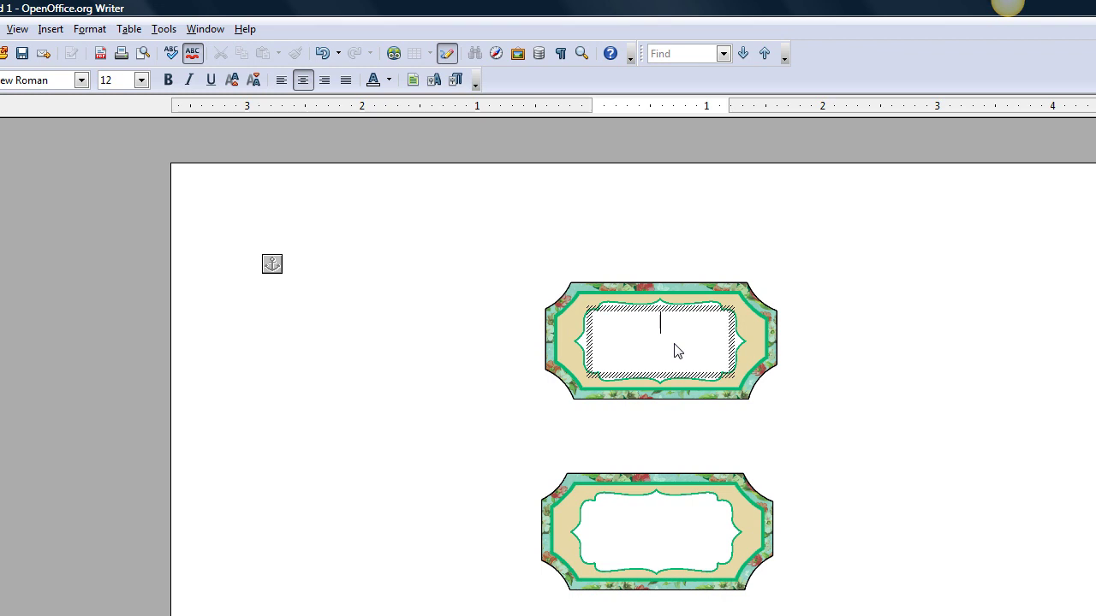
pyautogui.write('hyllis')
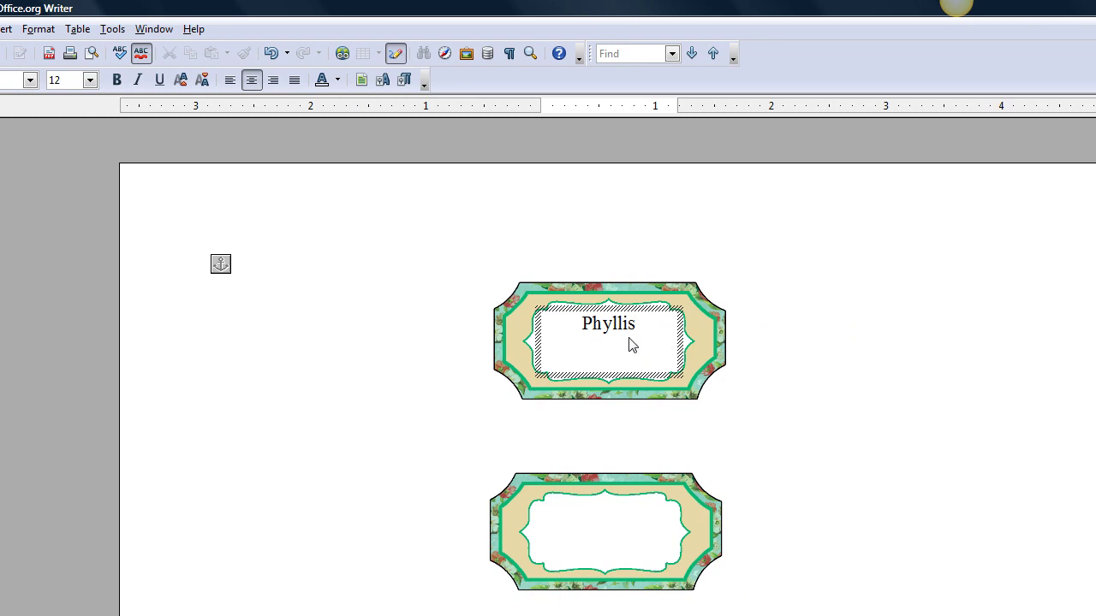
# Step: Change the font of the name in the upper label to Tango Condensed
pyautogui.moveTo(636, 330); pyautogui.dragTo(583, 336)
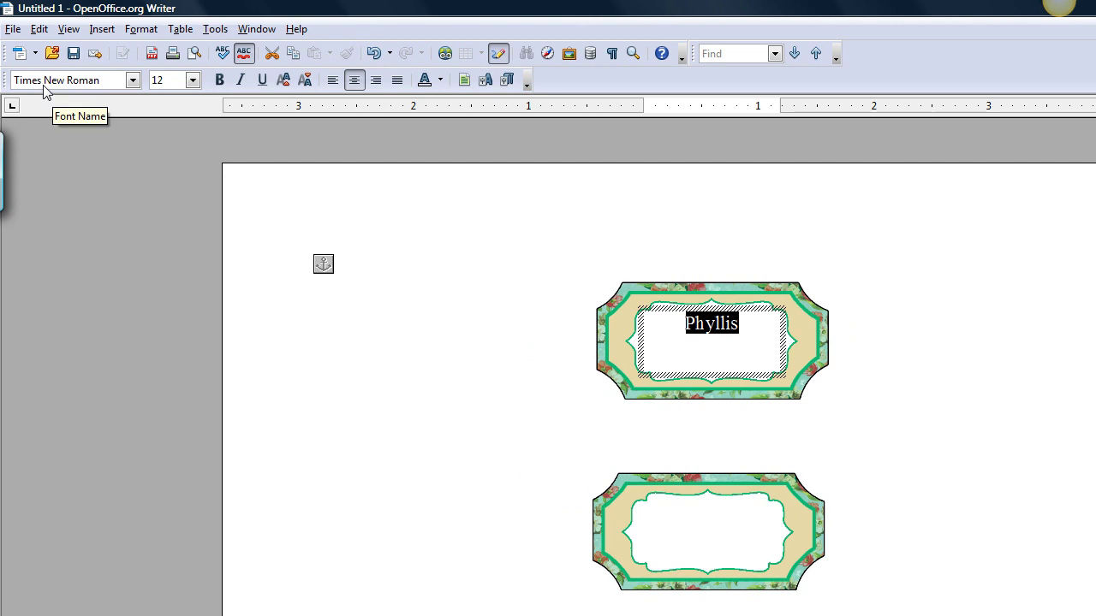
pyautogui.click(133, 80)
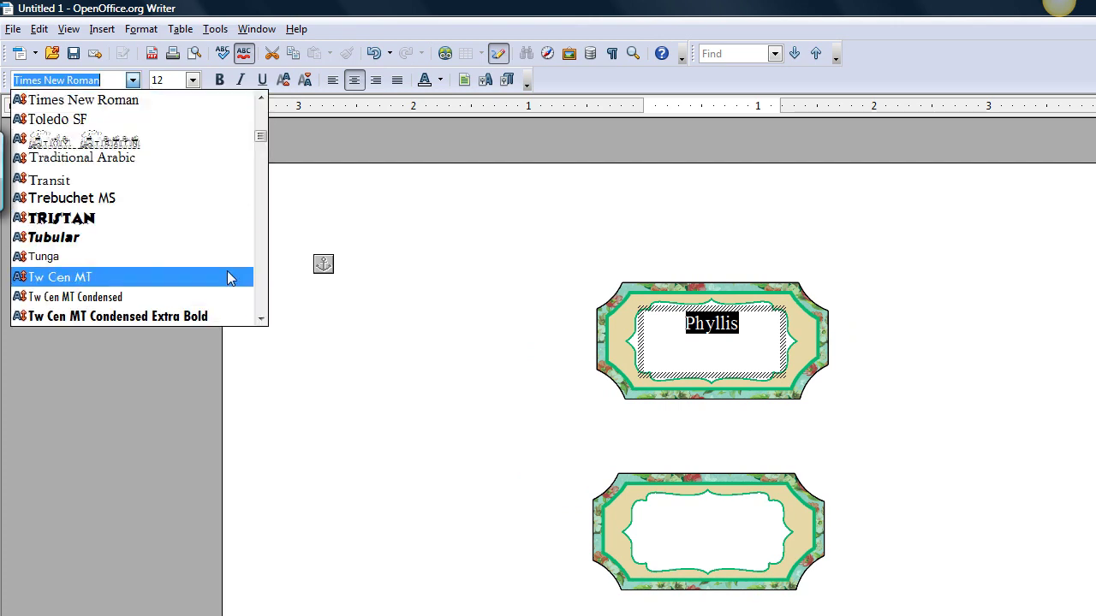
pyautogui.moveTo(260, 138); pyautogui.dragTo(253, 294)
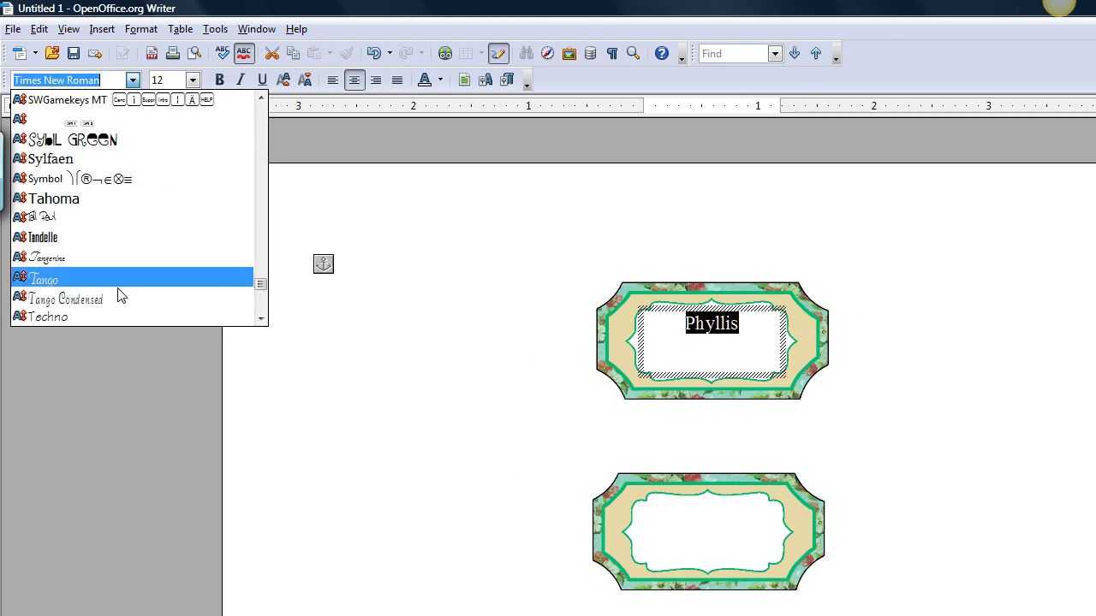
pyautogui.click(95, 303)
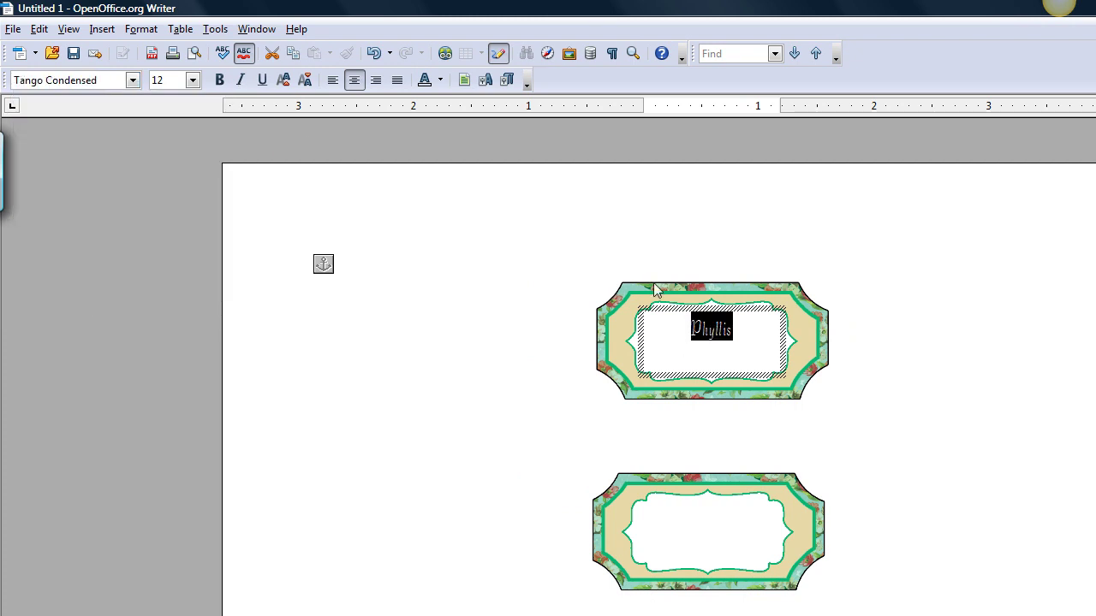
# Step: Set the name in the upper label to the Dolphin Wide font at size 24
pyautogui.click(133, 81)
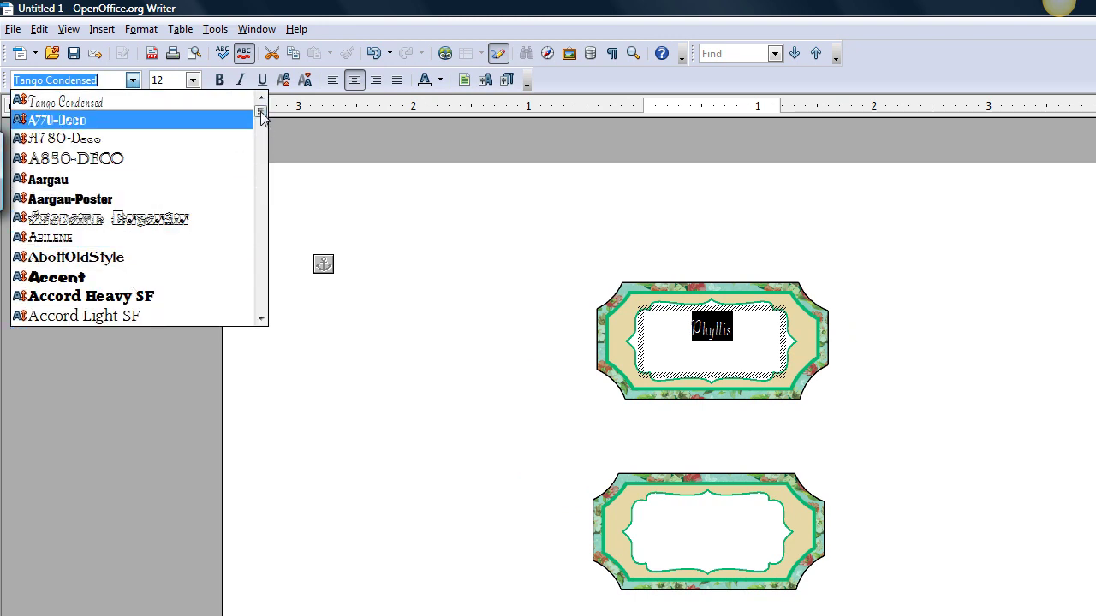
pyautogui.moveTo(262, 117); pyautogui.dragTo(276, 182)
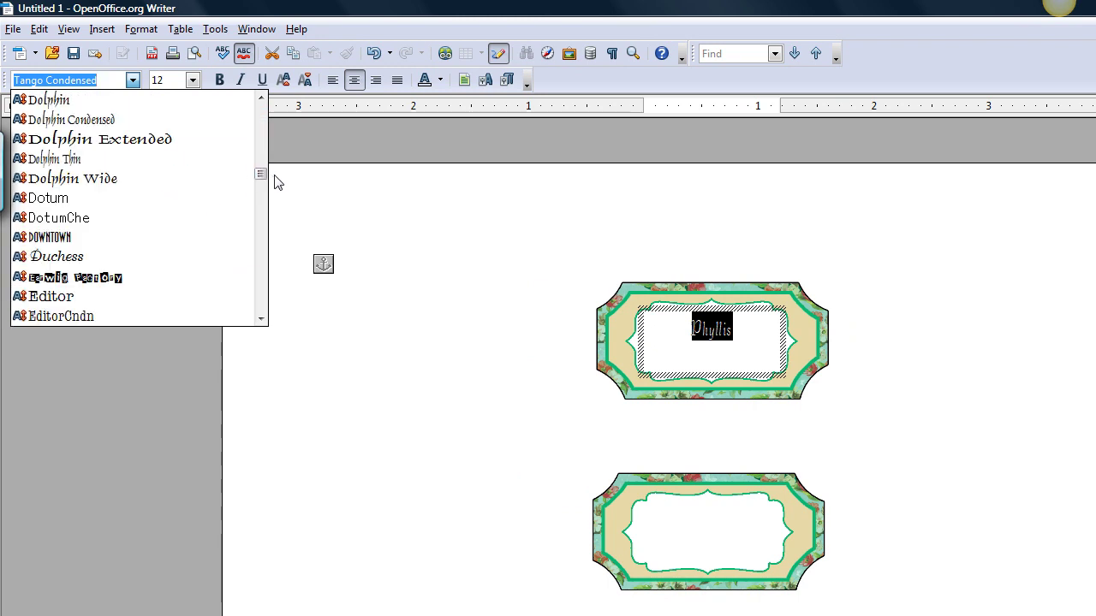
pyautogui.click(107, 178)
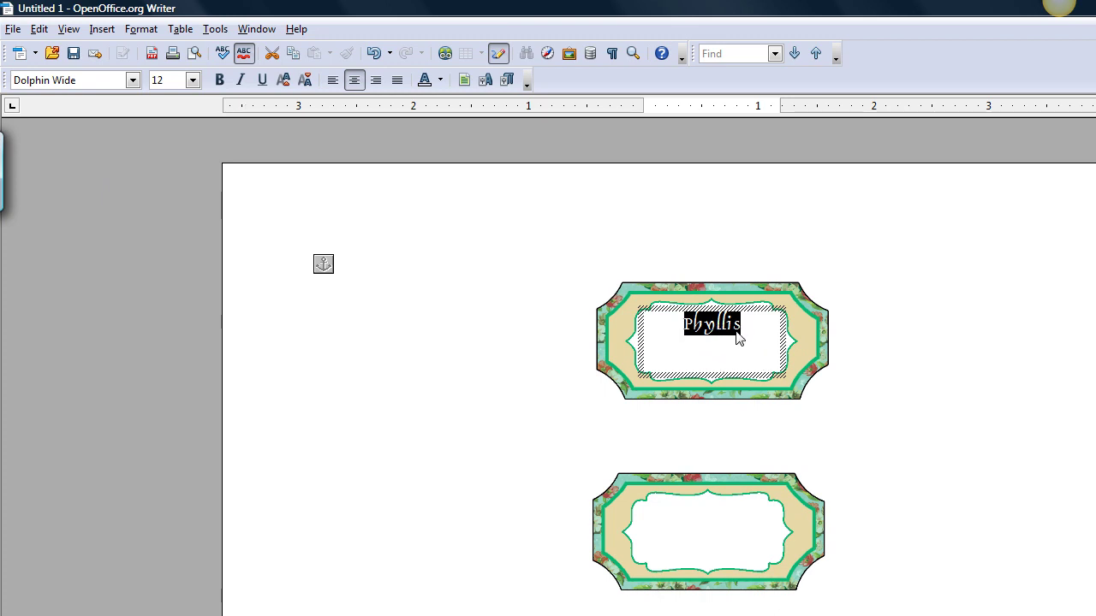
pyautogui.click(192, 80)
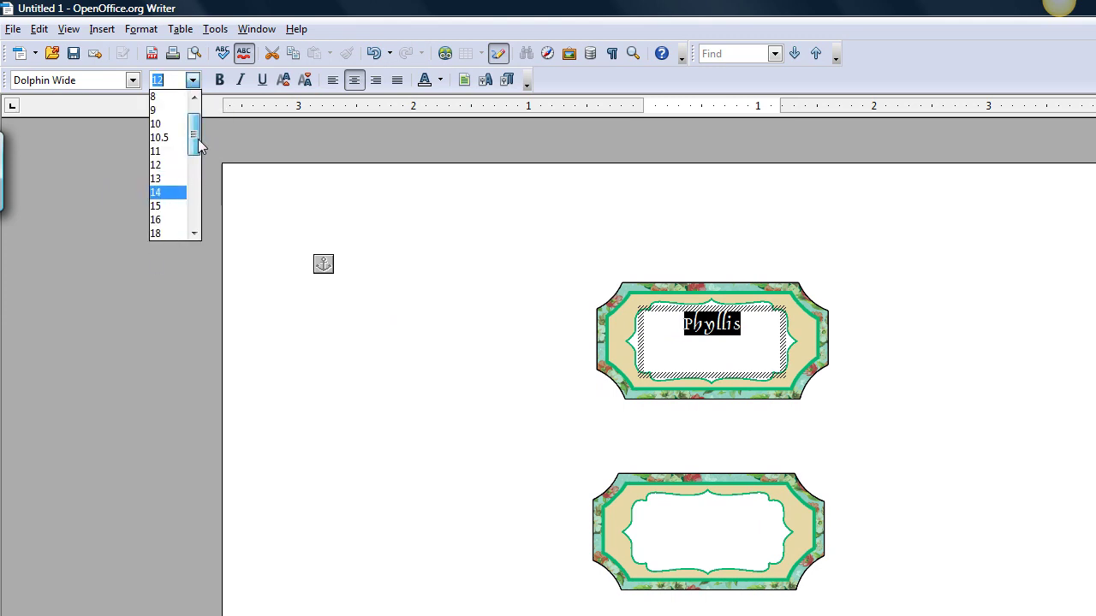
pyautogui.moveTo(196, 147); pyautogui.dragTo(203, 174)
pyautogui.click(163, 190)
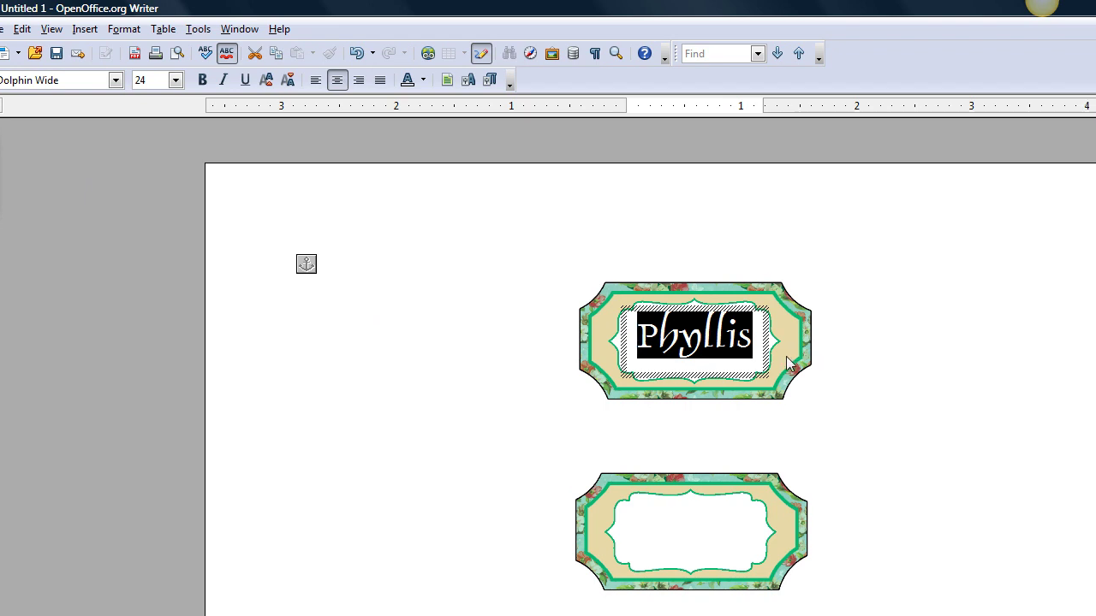
# Step: Colour the name in the upper label dark green and finish editing its text box
pyautogui.click(423, 82)
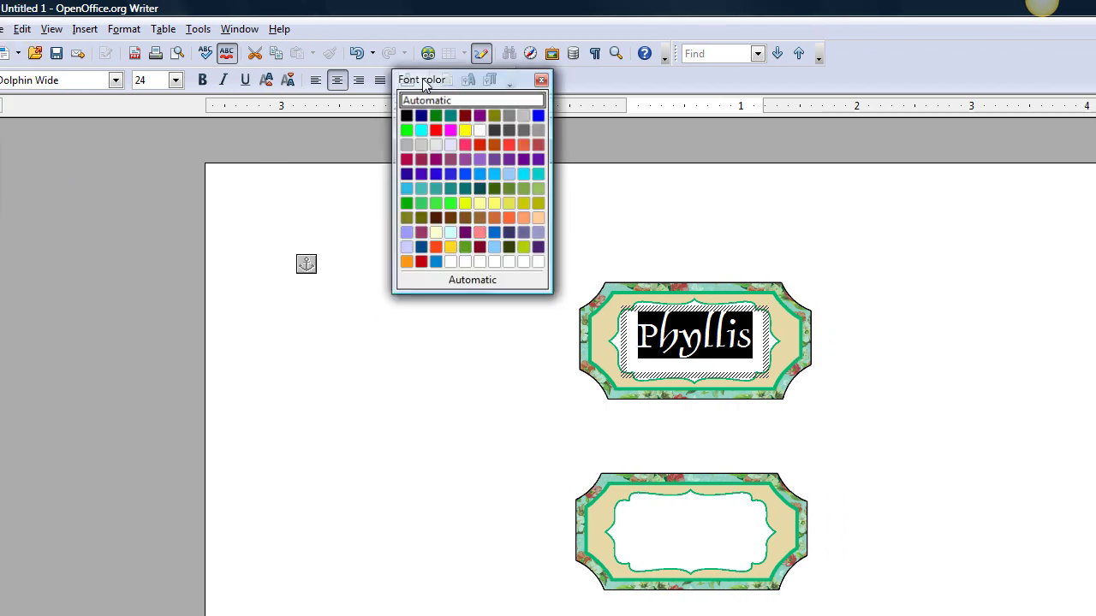
pyautogui.click(451, 130)
pyautogui.press('Escape')
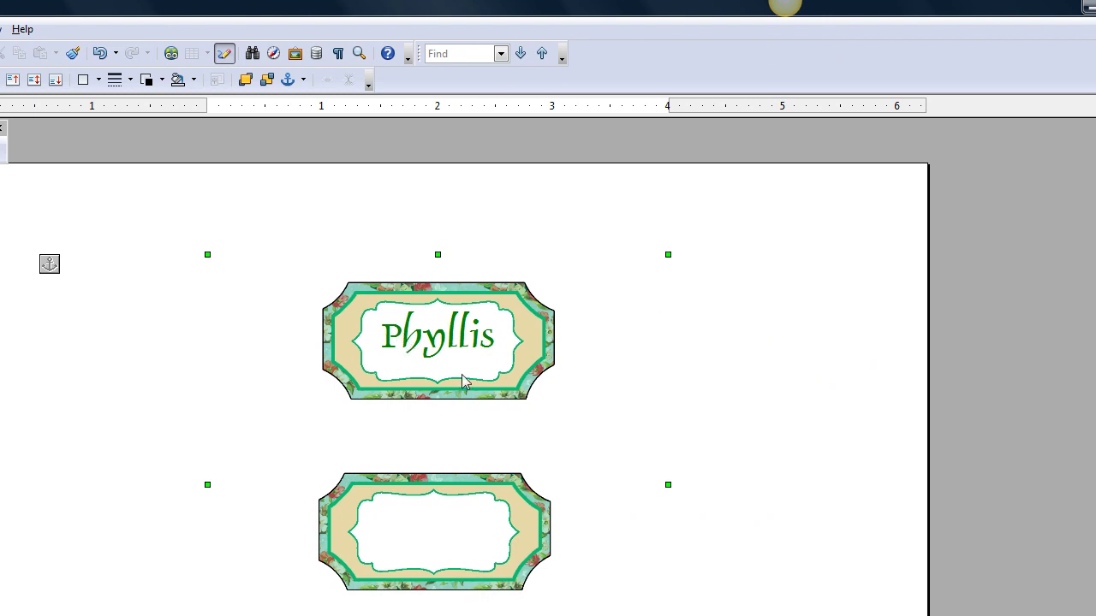
# Step: Move the name's text box slightly down so the name sits centred in the upper label, and deselect it
pyautogui.doubleClick(497, 342)
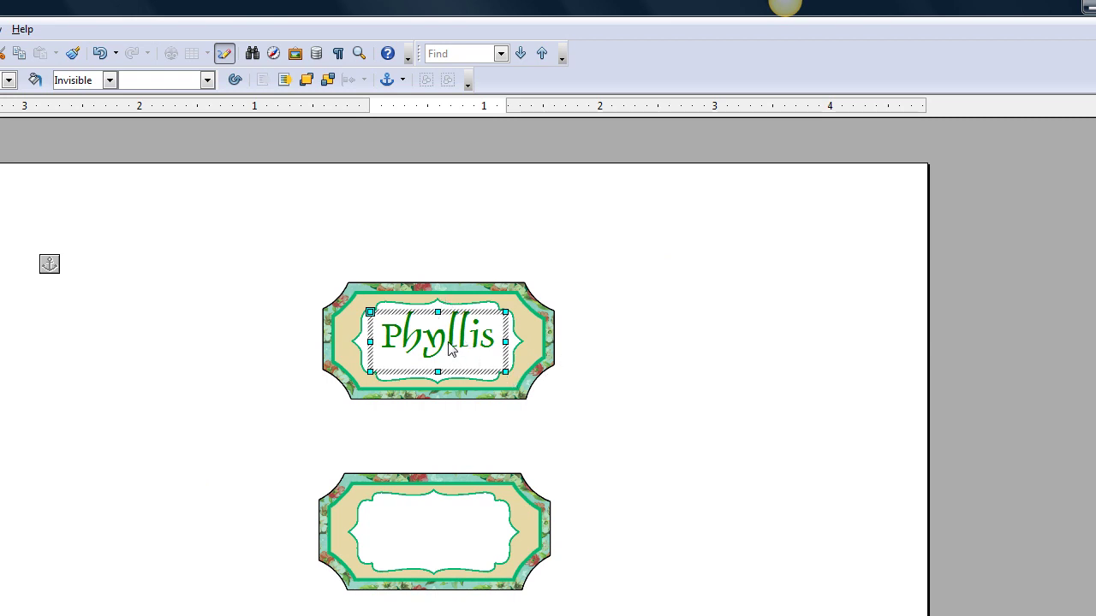
pyautogui.moveTo(454, 355); pyautogui.dragTo(485, 351)
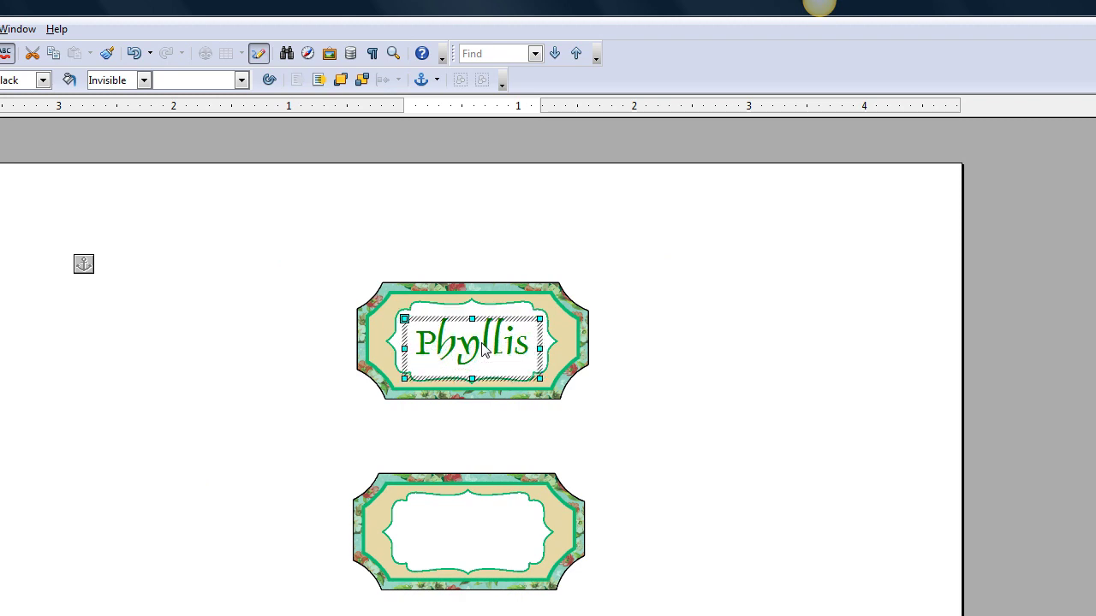
pyautogui.click(695, 337)
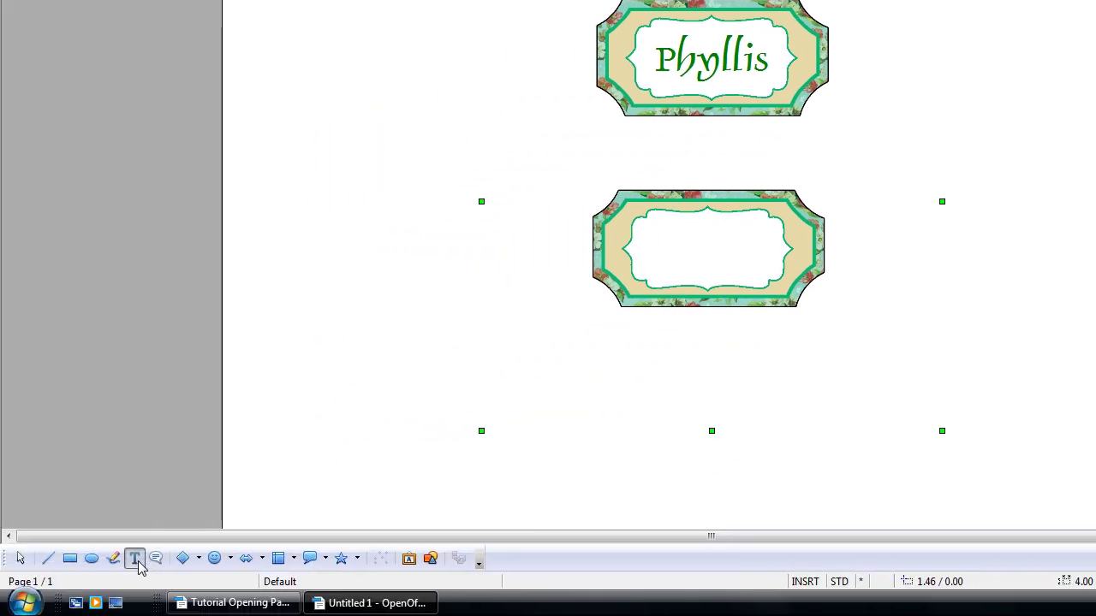
# Step: Draw a text box inside the white area of the lower label and enter "I like" and "You" on two lines
pyautogui.click(528, 402)
pyautogui.moveTo(642, 221); pyautogui.dragTo(775, 279)
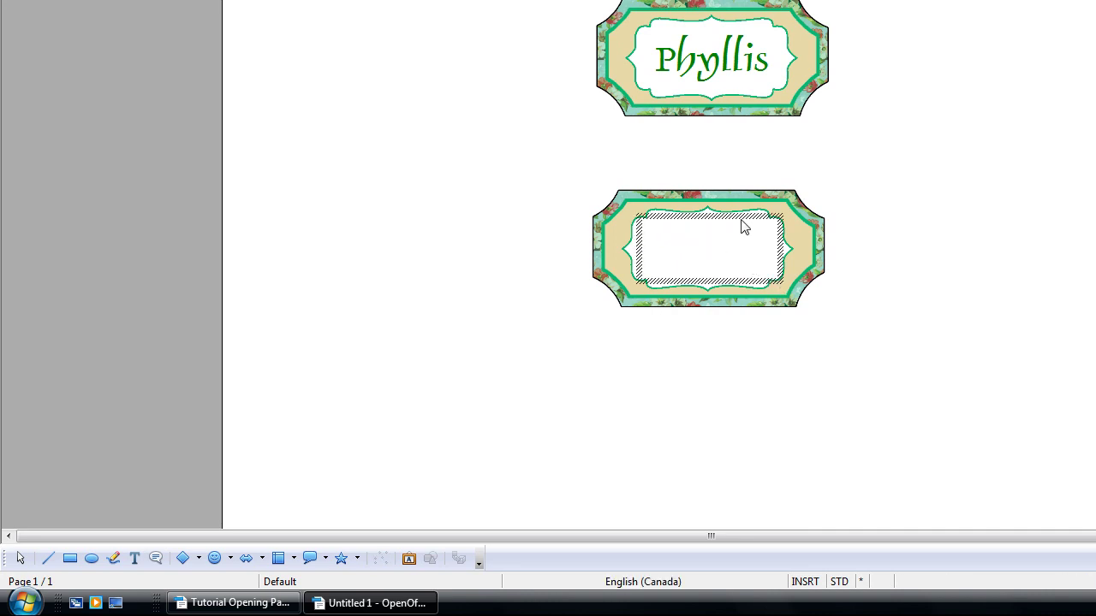
pyautogui.write('I like')
# Step: Format both lines of text in the lower label with the Tristan font, size 18 and centred alignment
pyautogui.hotkey('ctrl', 'a')
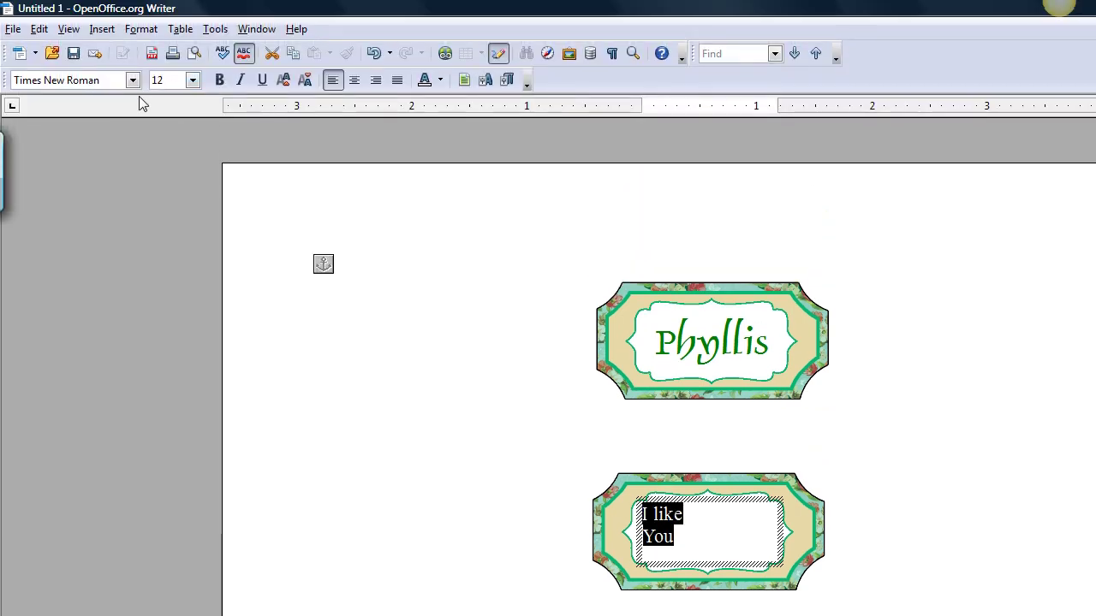
pyautogui.click(133, 80)
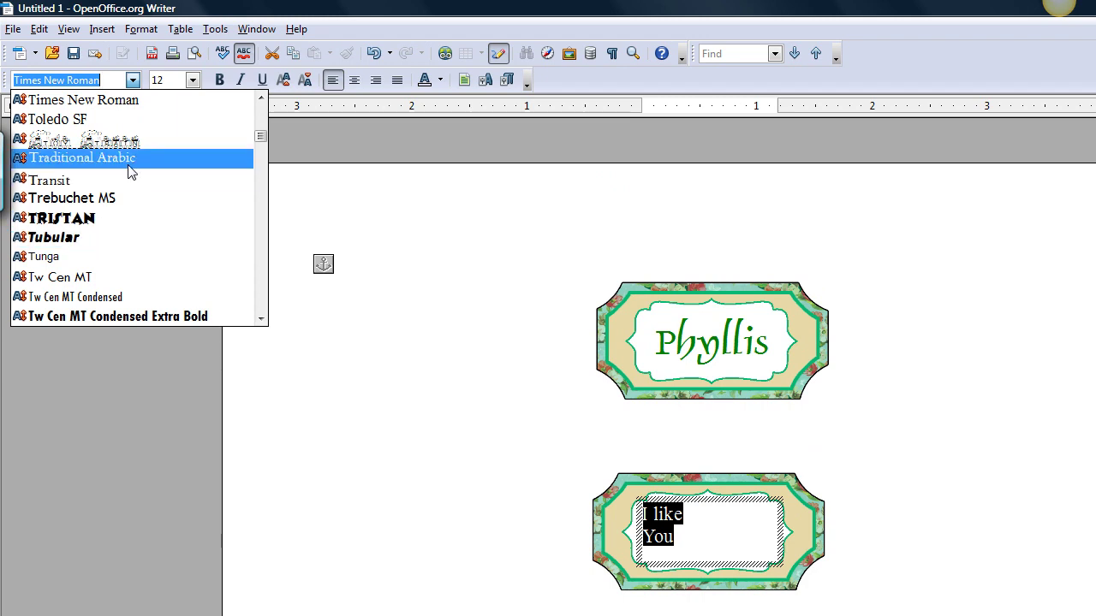
pyautogui.click(94, 219)
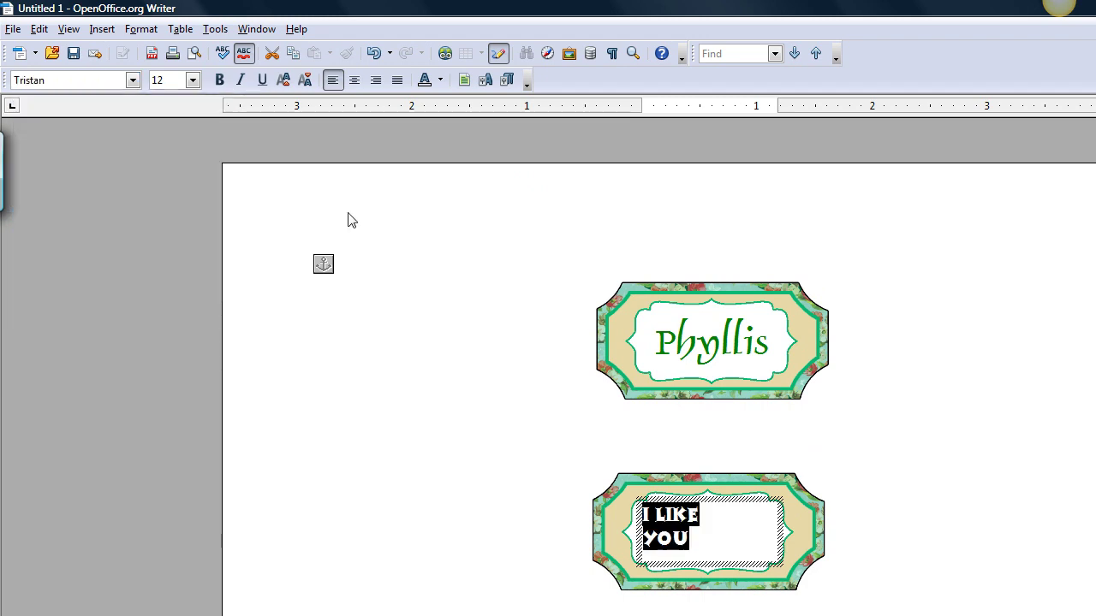
pyautogui.click(193, 79)
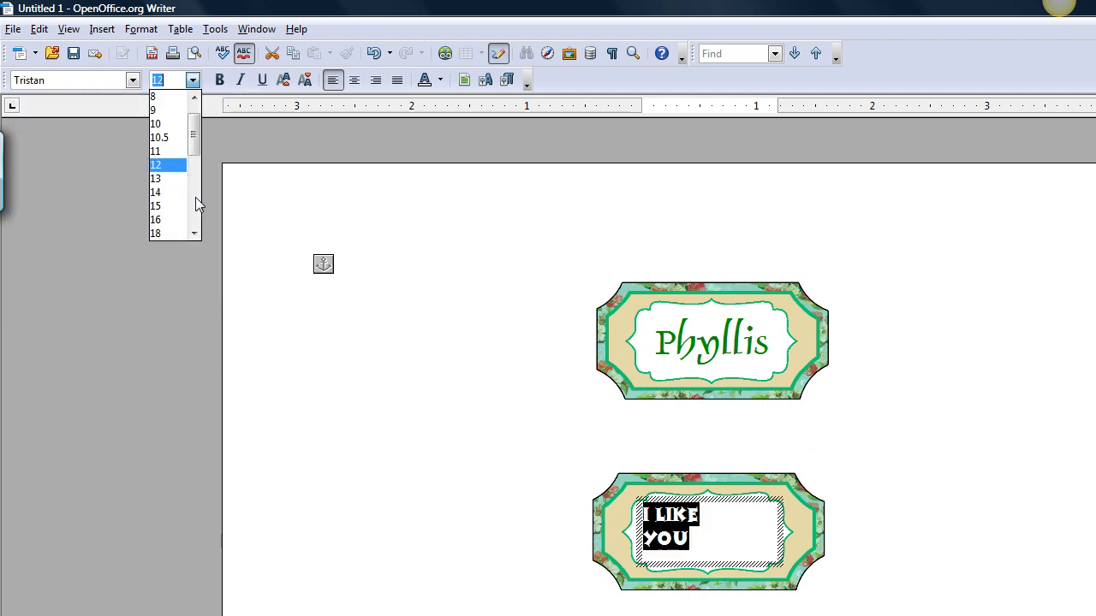
pyautogui.click(172, 233)
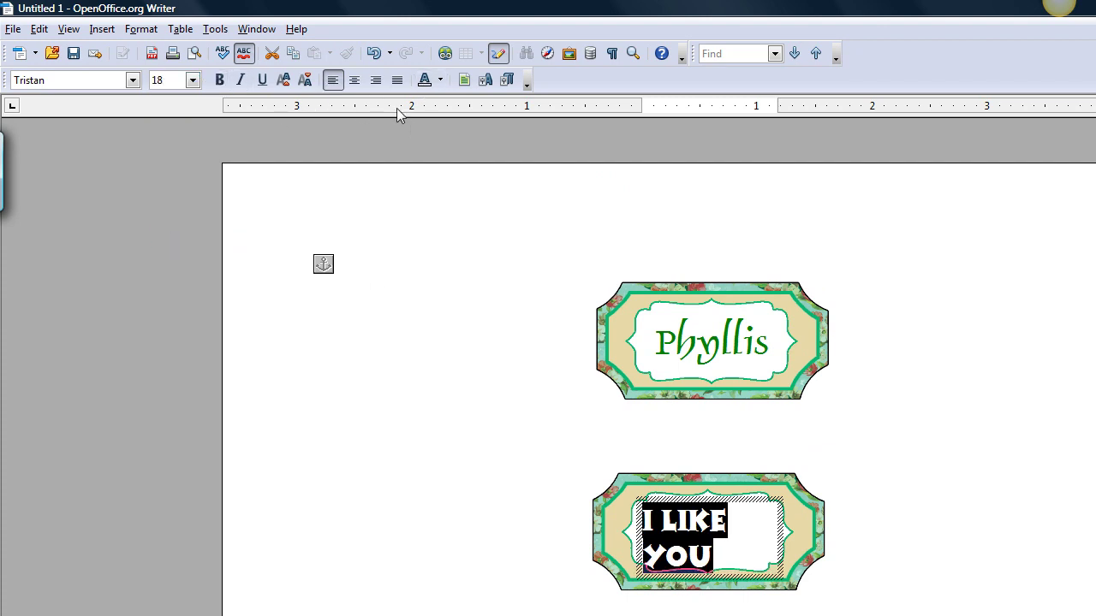
pyautogui.click(354, 80)
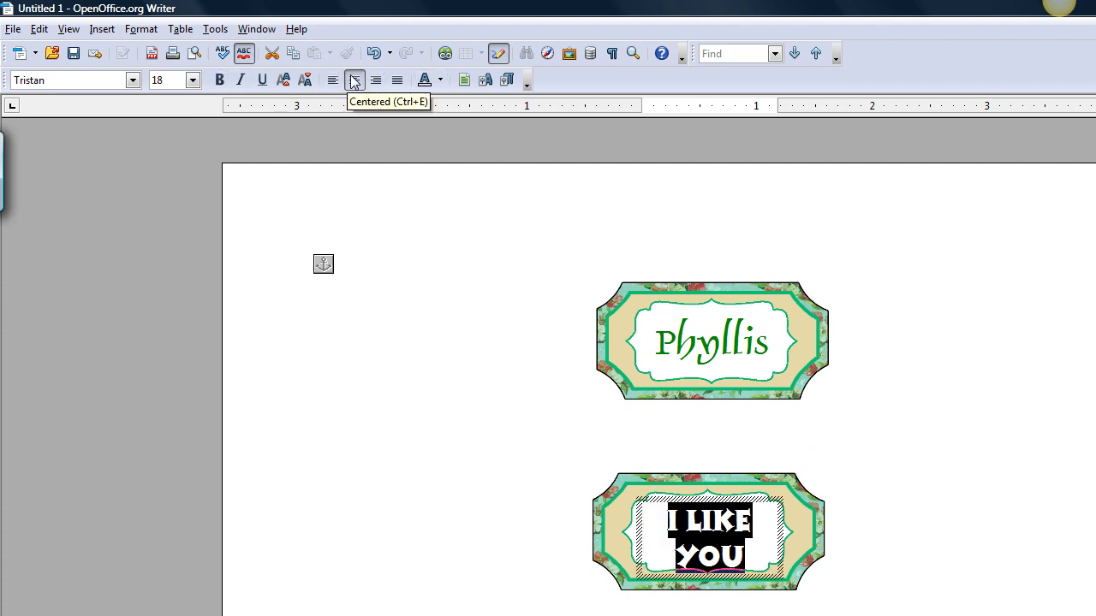
# Step: Colour both lines of text in the lower label bright red and finish editing the text box
pyautogui.click(439, 81)
pyautogui.click(436, 134)
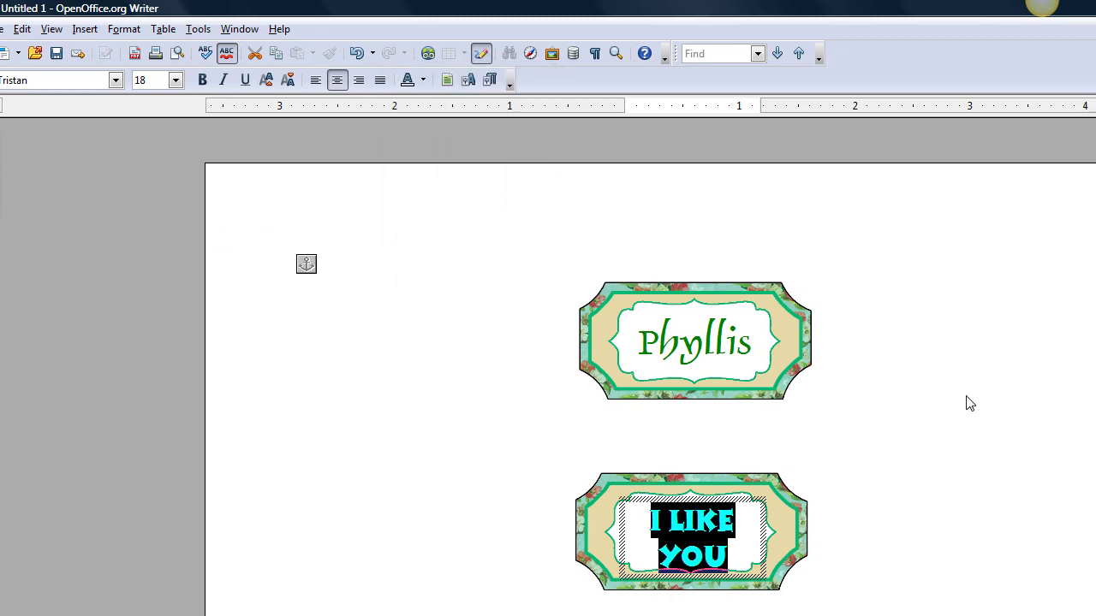
pyautogui.click(961, 496)
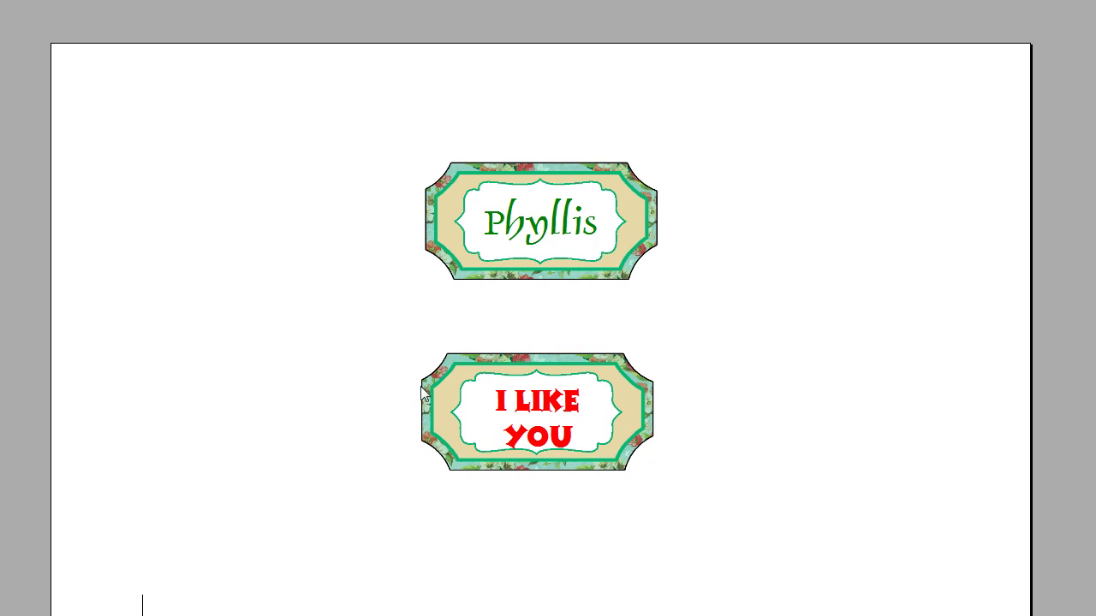
# Step: Move the "I like You" text box slightly up so the text sits centred in the lower label, and deselect it
pyautogui.click(605, 434)
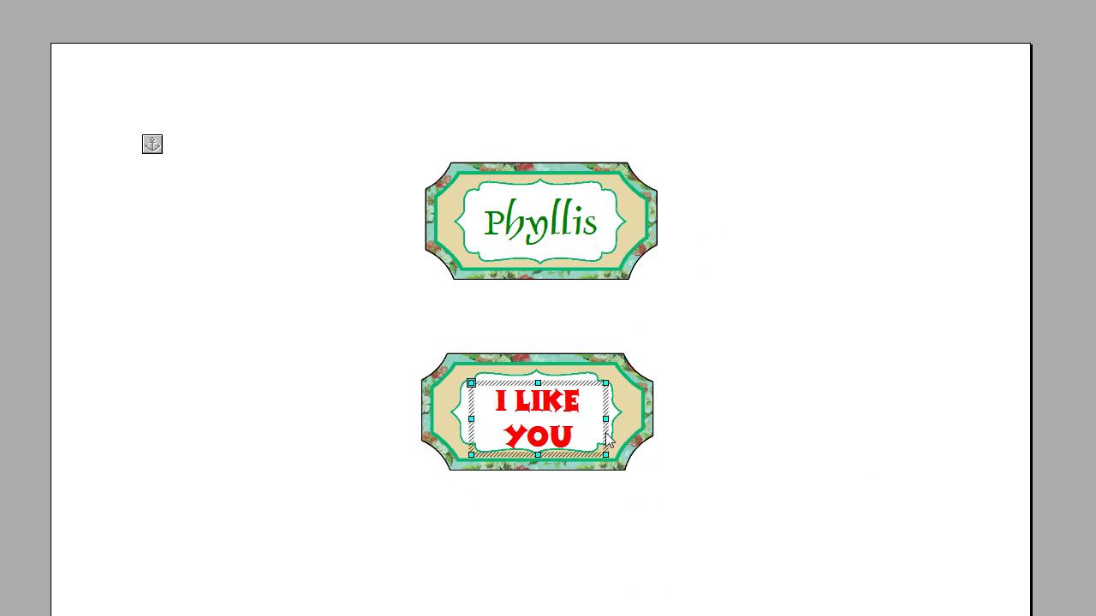
pyautogui.click(539, 417)
pyautogui.moveTo(537, 414); pyautogui.dragTo(537, 410)
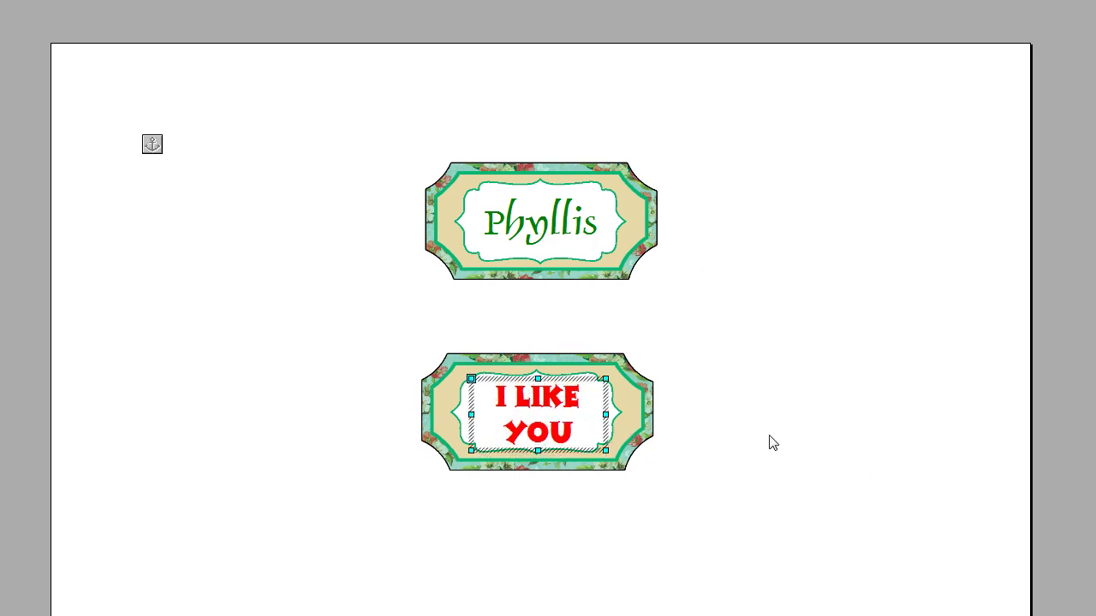
pyautogui.click(743, 351)
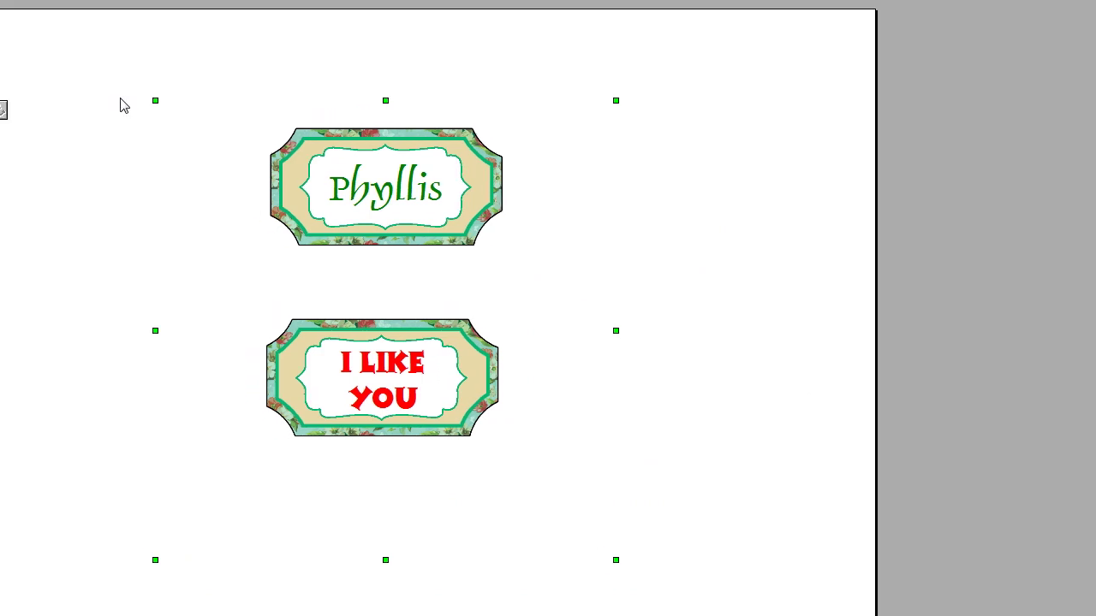
# Step: Start saving the label document with the Save As command
pyautogui.hotkey('alt', 'f')
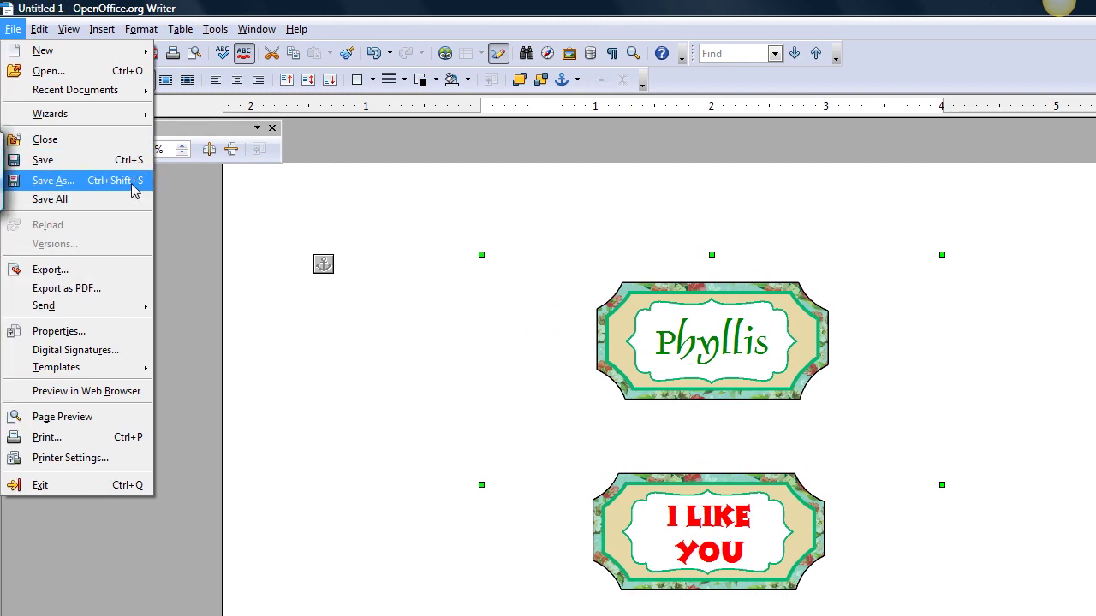
pyautogui.click(130, 182)
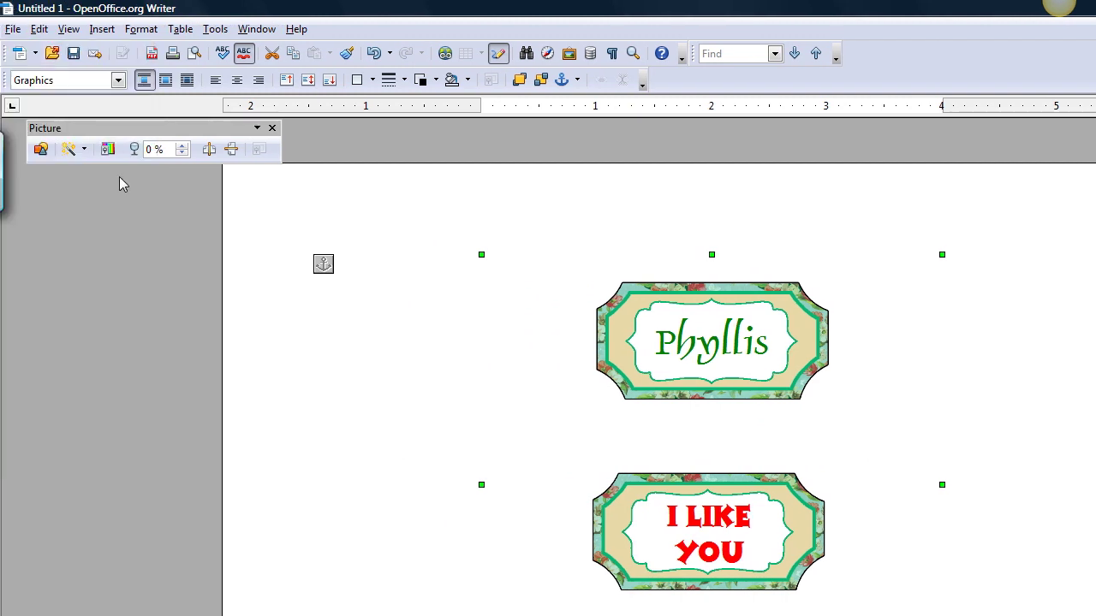